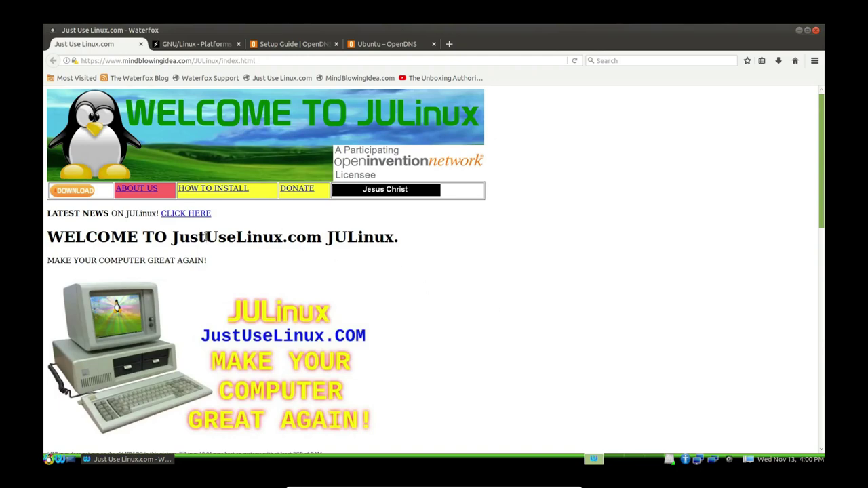
Skim the JULinux homepage, then switch to the PRISM Break GNU/Linux platforms tab.
scroll(631, 283, "down", 5)
scroll(626, 282, "down", 2)
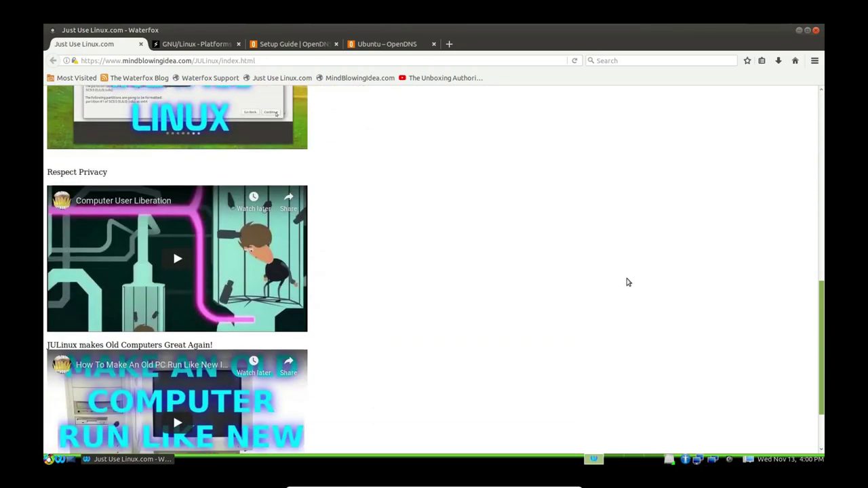
scroll(625, 285, "up", 7)
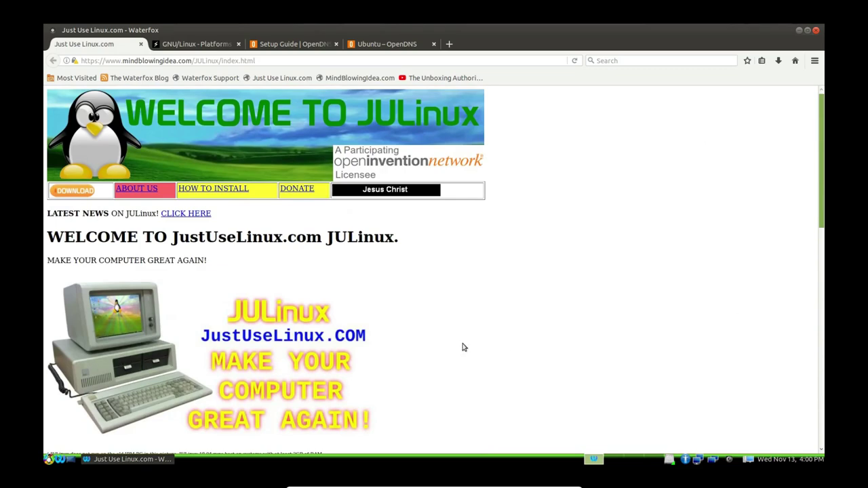
scroll(461, 347, "down", 12)
scroll(447, 344, "up", 12)
left_click(197, 43)
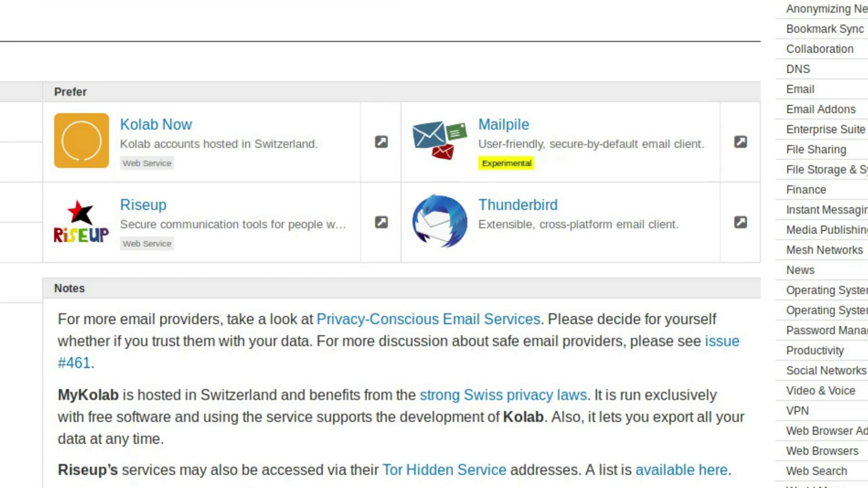
Open the Riseup link in a new tab, visit riseup.net, then close that tab.
right_click(135, 204)
left_click(310, 242)
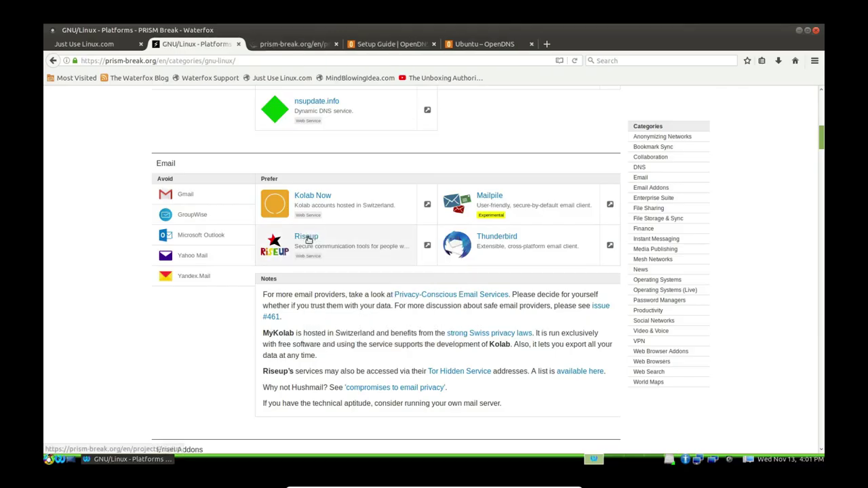
left_click(295, 44)
left_click(185, 214)
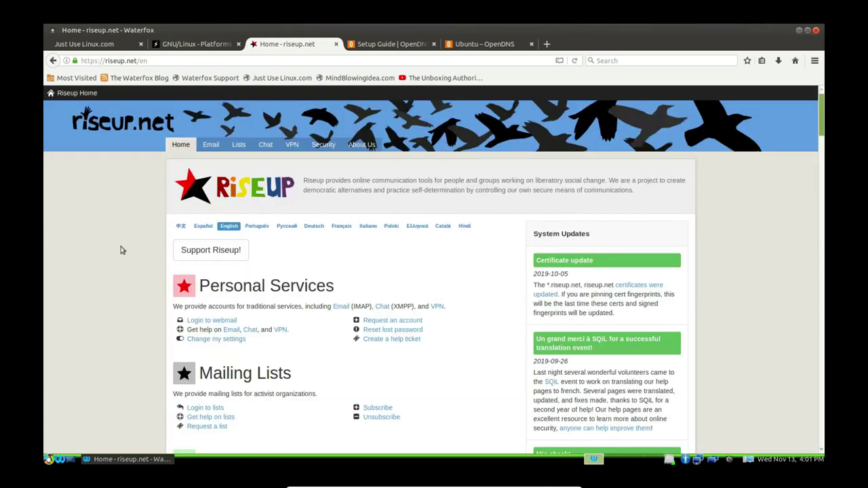
scroll(119, 249, "down", 2)
scroll(115, 249, "up", 2)
left_click(335, 44)
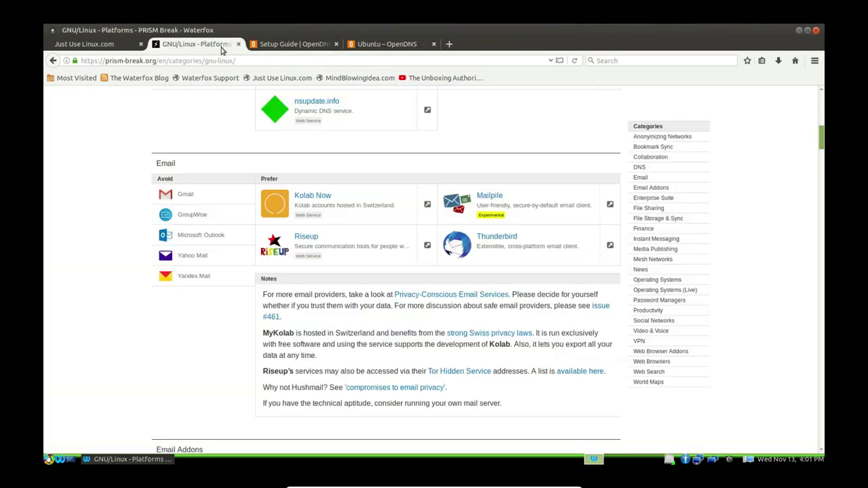
Scroll through the PRISM Break page again.
scroll(133, 238, "down", 2)
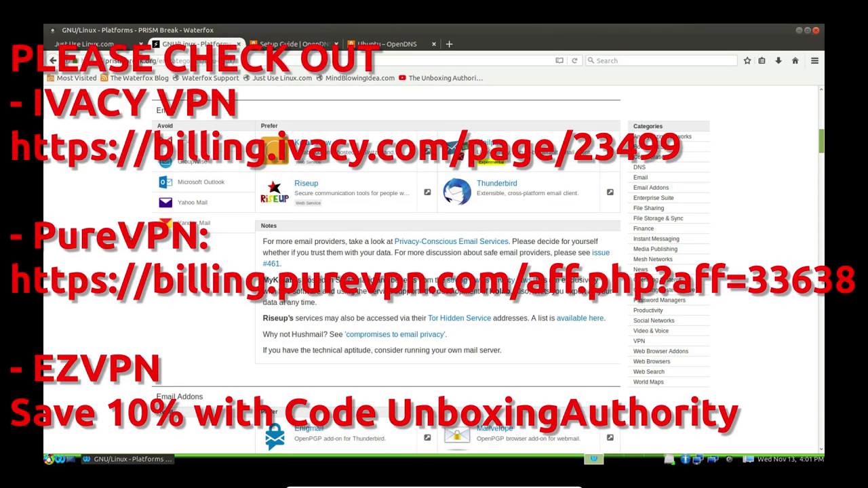
scroll(126, 306, "up", 2)
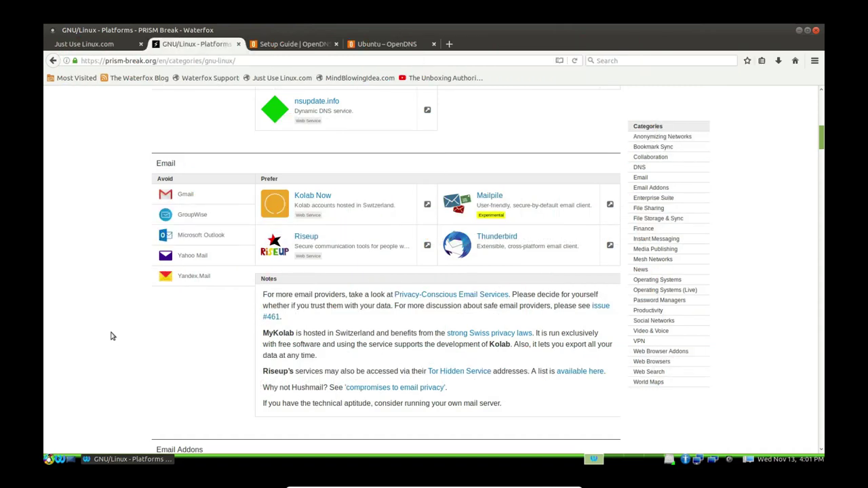
scroll(112, 335, "up", 1)
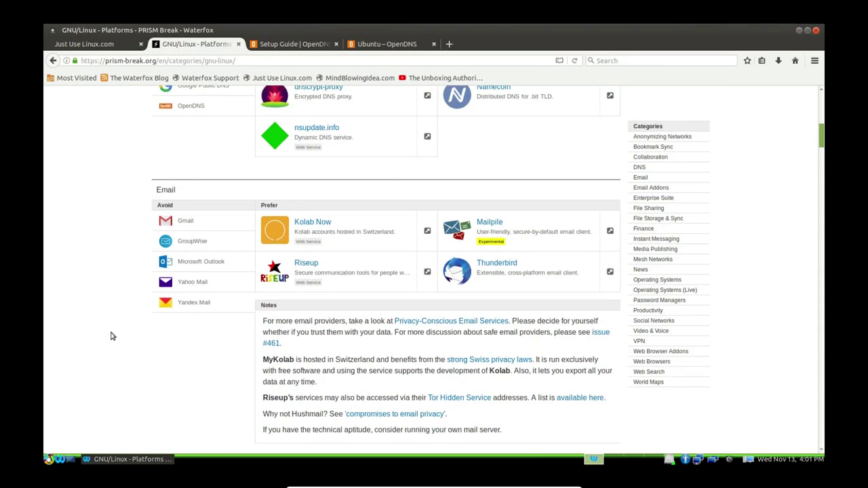
scroll(112, 335, "down", 1)
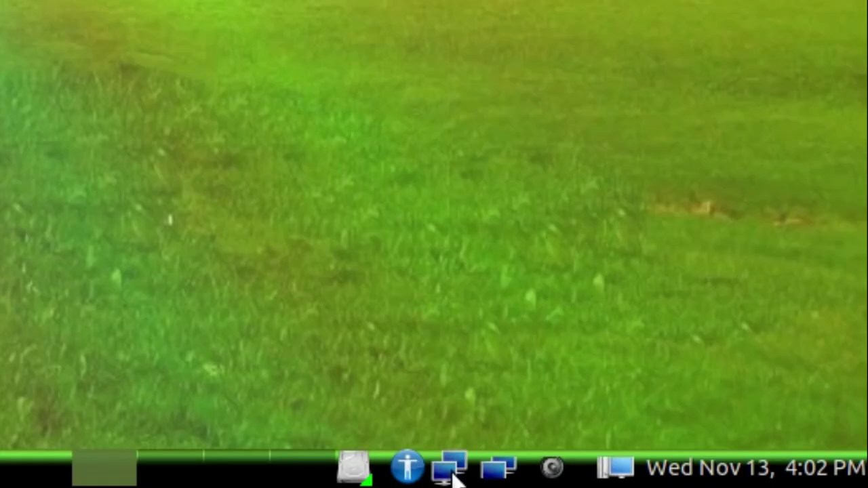
In Network Connections, add a new connection of type 'Import a saved VPN configuration'.
left_click(698, 461)
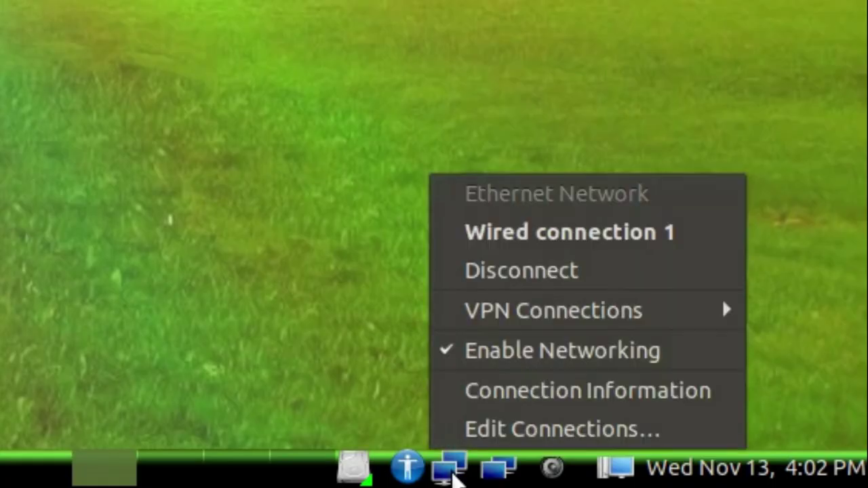
left_click(465, 429)
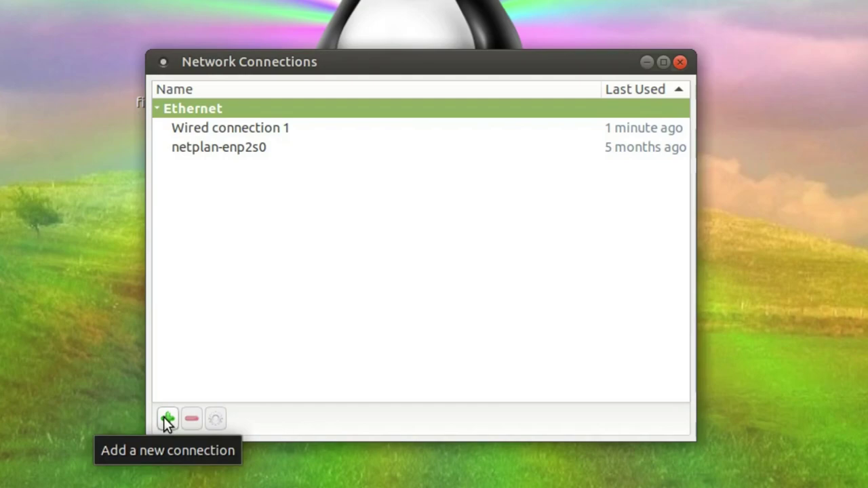
left_click(167, 420)
left_click(637, 287)
scroll(475, 238, "down", 1)
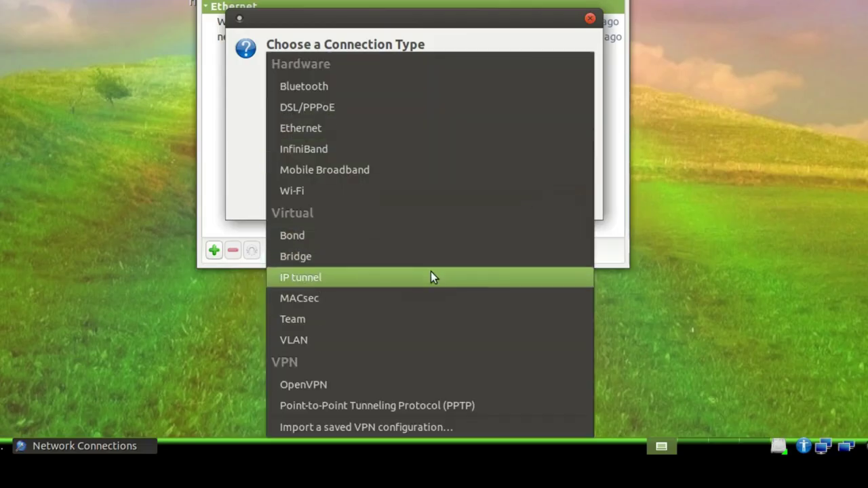
left_click(334, 431)
left_click(560, 357)
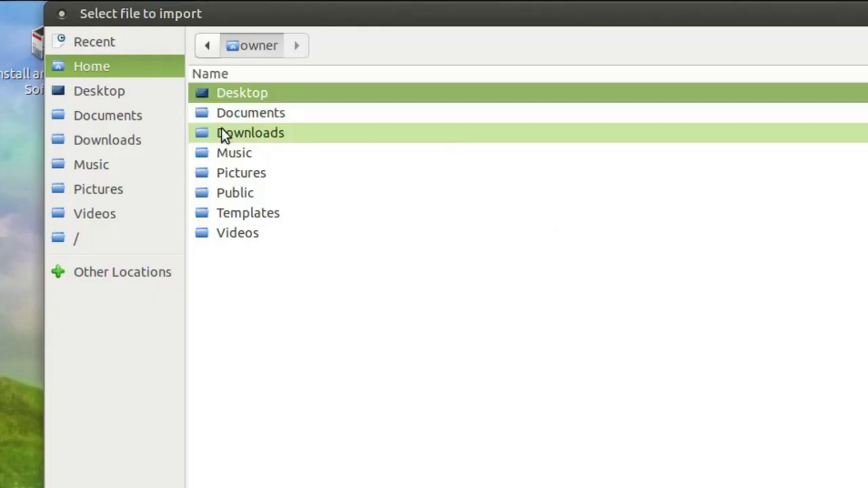
Import Desktop/file.ovpn, save the VPN connection, and unlock the login keyring with its password.
left_click(117, 95)
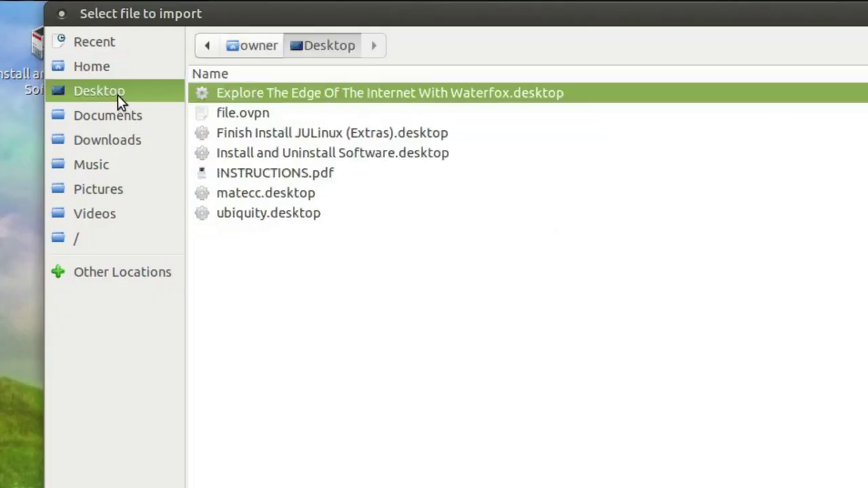
left_click(246, 114)
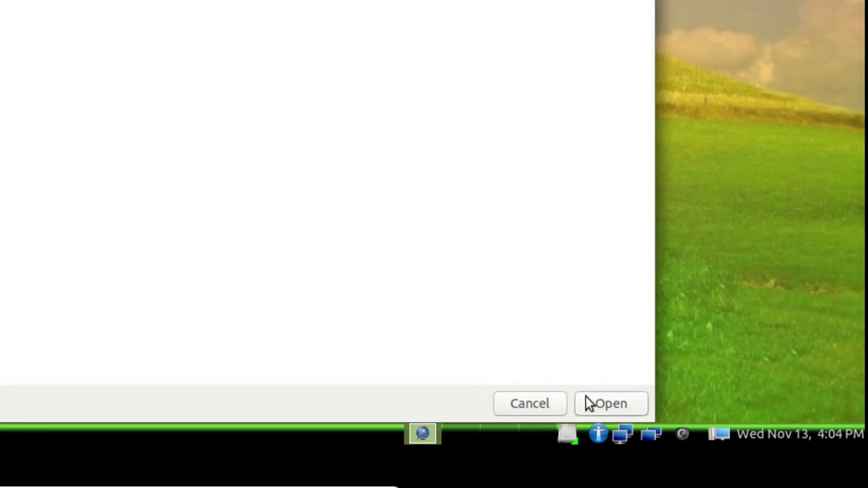
left_click(604, 404)
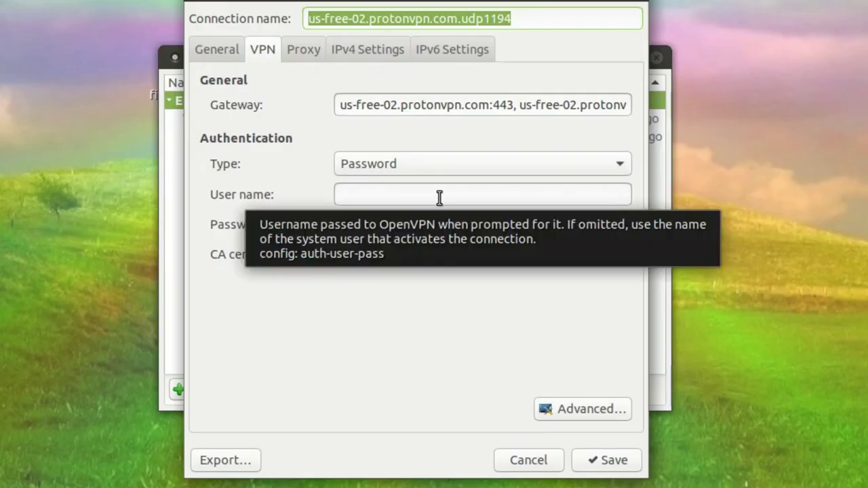
left_click(632, 461)
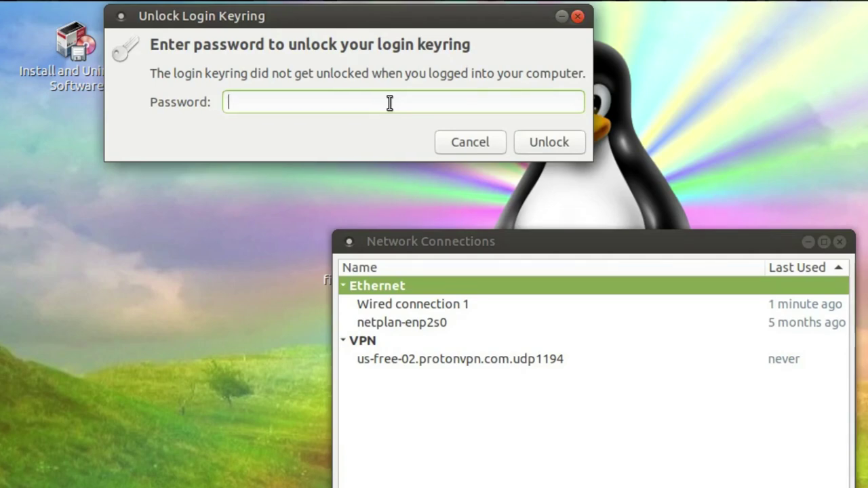
type("*****")
left_click(549, 142)
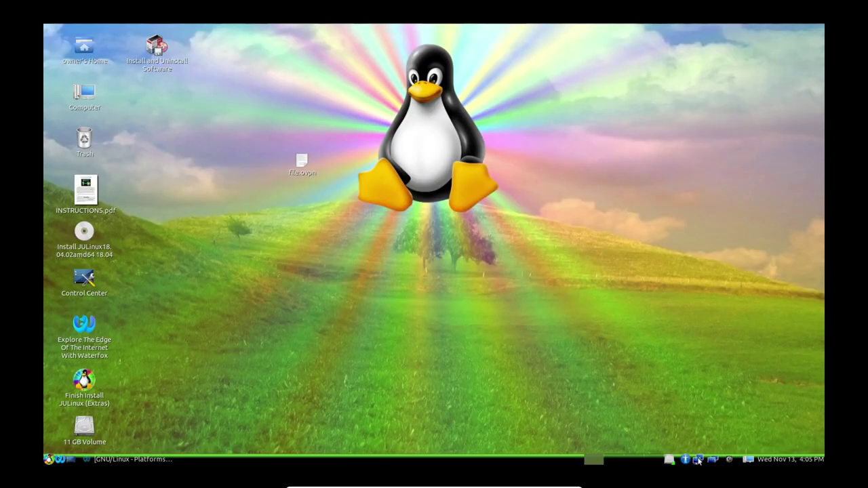
Connect to us-free-02.protonvpn.com.udp1194 from the tray's VPN Connections submenu.
left_click(697, 460)
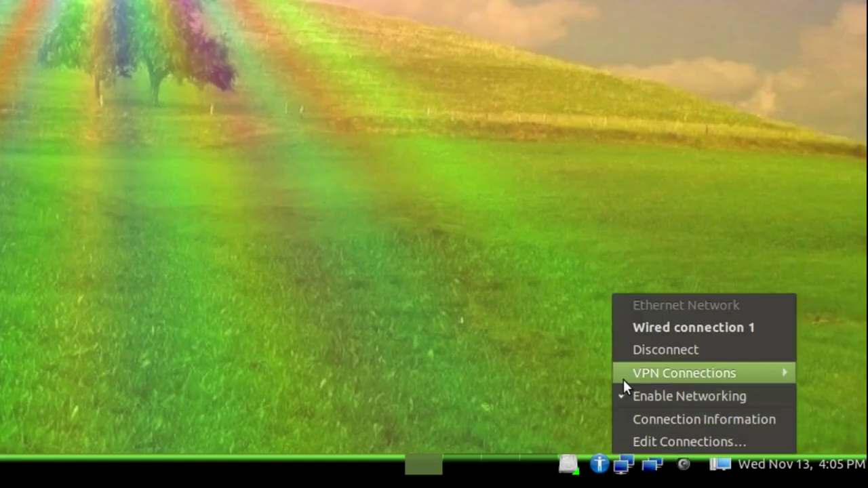
mouse_move(625, 378)
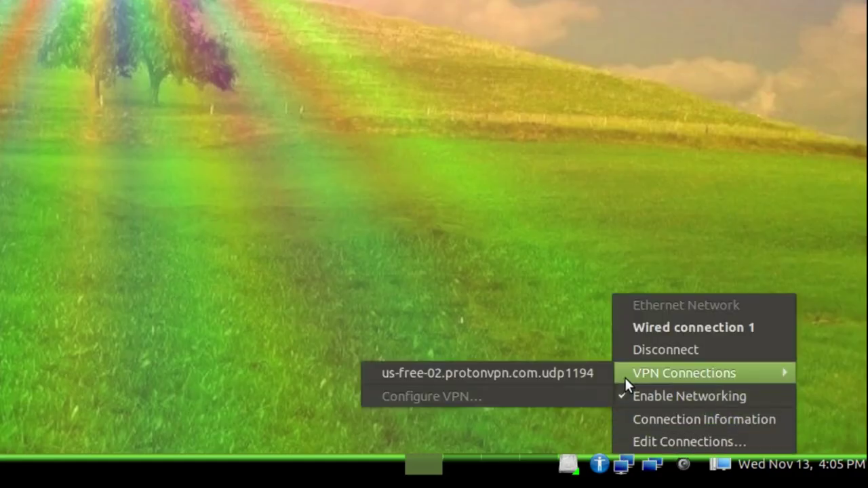
left_click(575, 373)
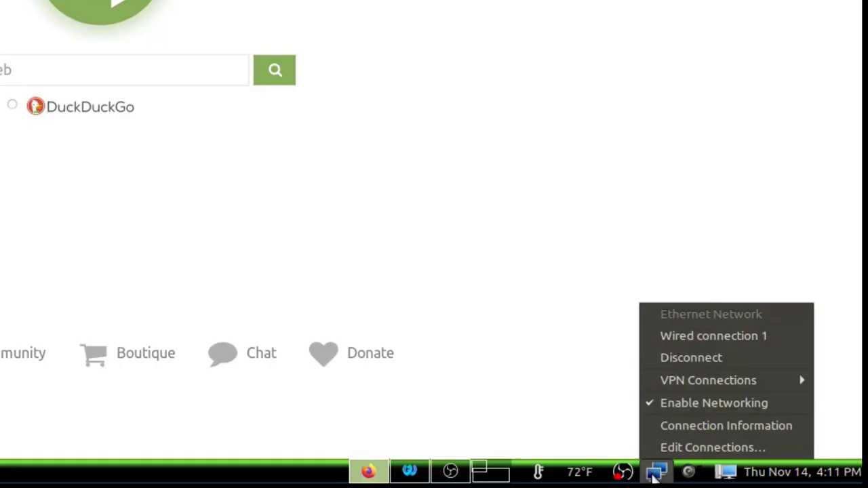
mouse_move(656, 382)
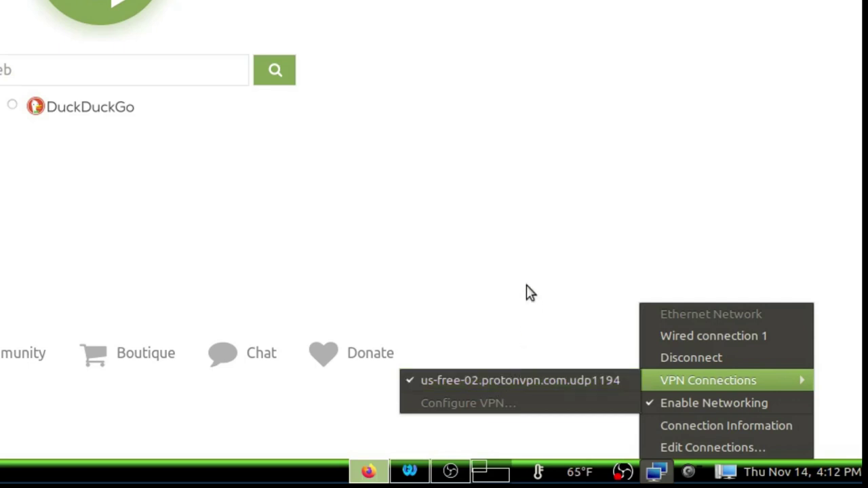
left_click(356, 50)
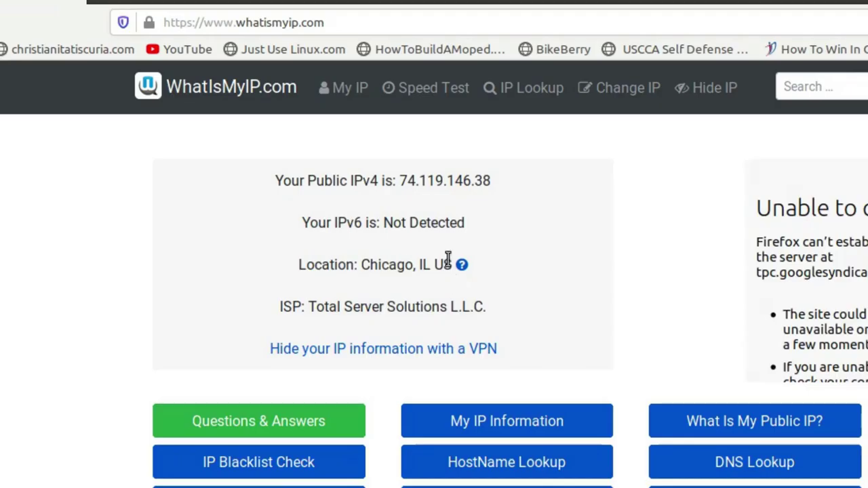
Highlight the public IPv4 address and the Chicago, IL US location on whatismyip.com.
left_click_drag(400, 180, 498, 180)
left_click(36, 296)
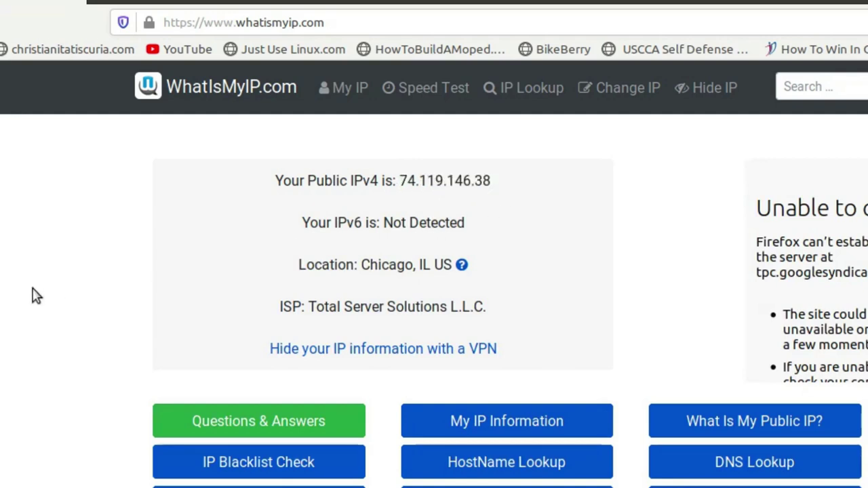
left_click_drag(360, 264, 451, 264)
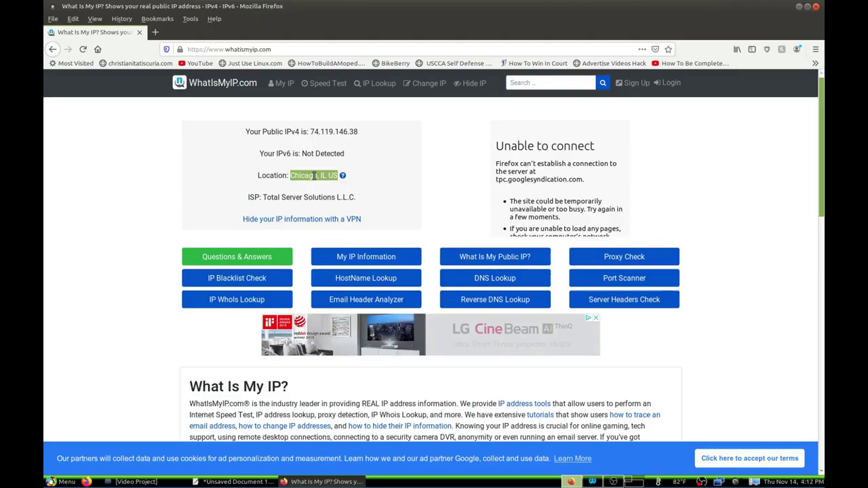
left_click(121, 221)
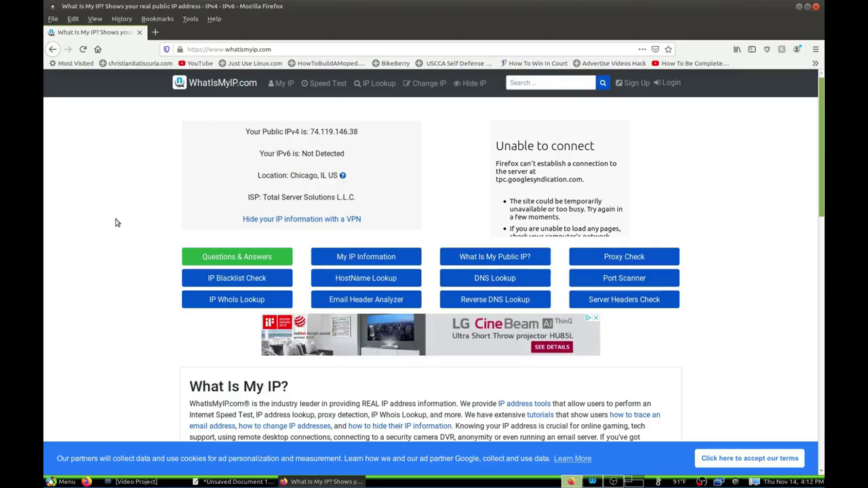
scroll(124, 238, "down", 3)
scroll(124, 237, "up", 3)
Disconnect the ProtonVPN connection from the tray's VPN Connections submenu.
left_click(718, 481)
mouse_move(744, 435)
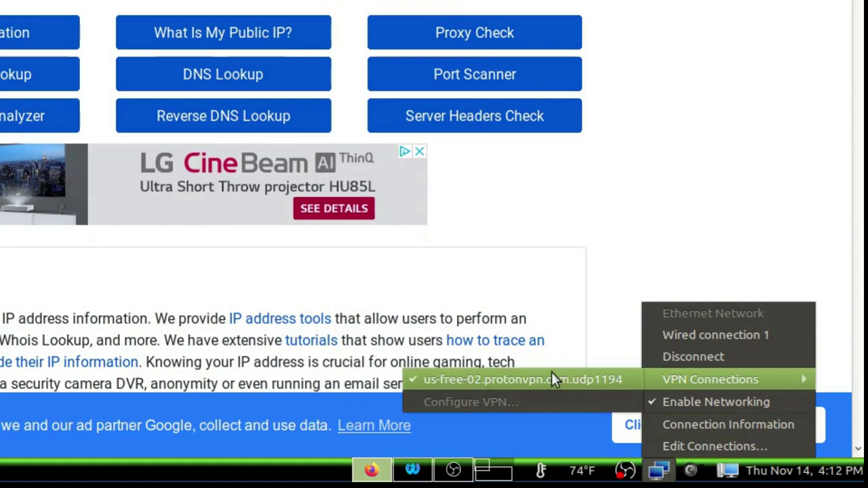
left_click(657, 469)
left_click(657, 470)
mouse_move(661, 378)
left_click(591, 376)
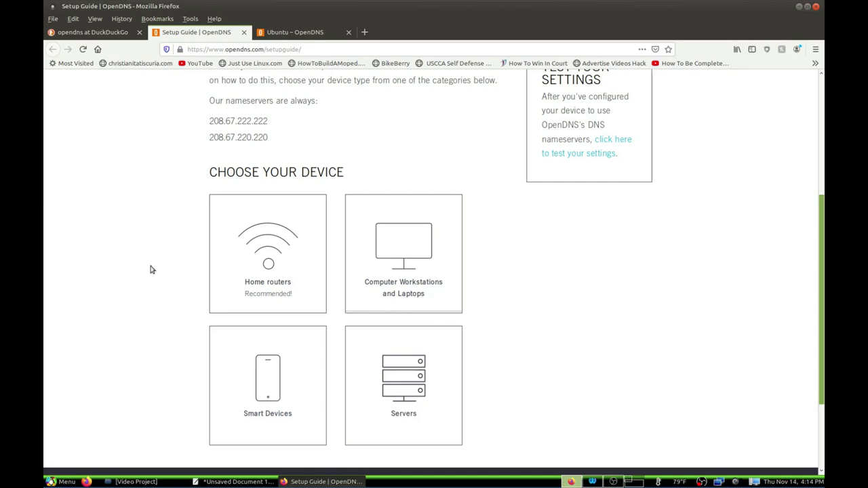
Open the 'Ubuntu – OpenDNS' article and scroll down to its Network Connections steps 1–3.
scroll(143, 273, "up", 5)
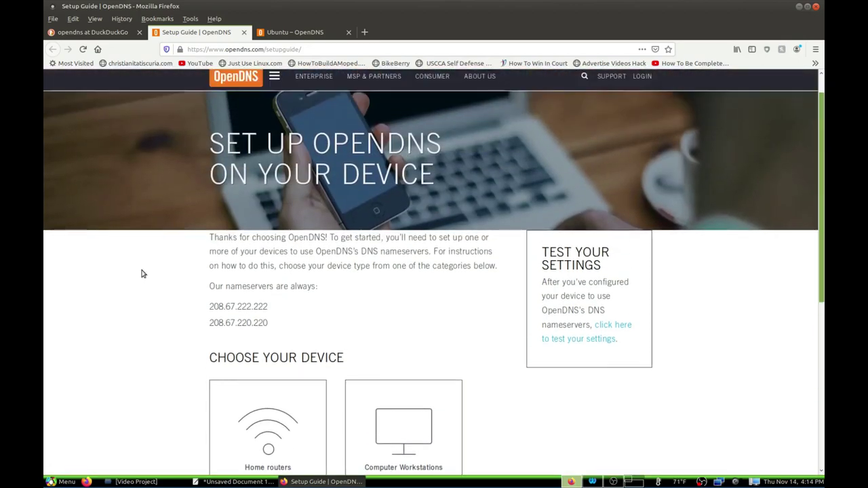
scroll(136, 324, "up", 1)
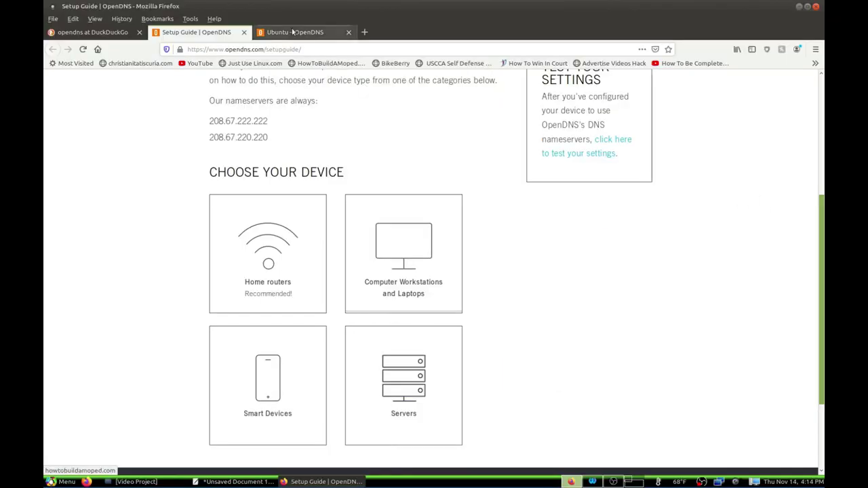
left_click(292, 32)
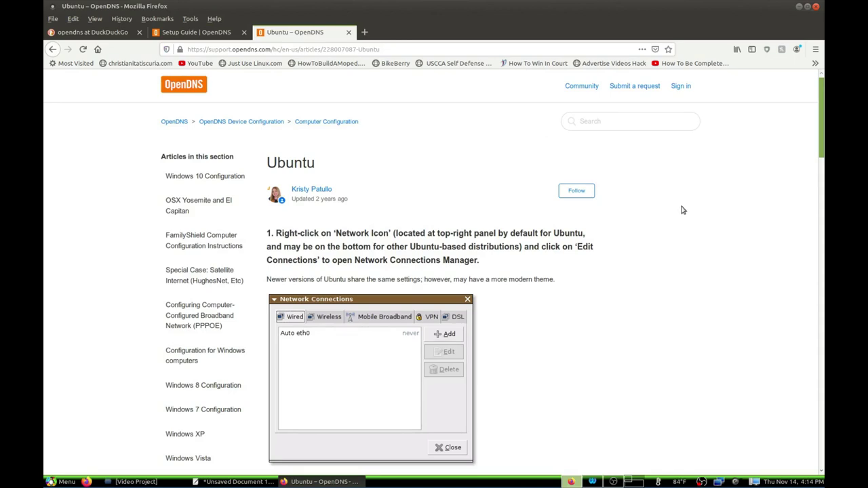
scroll(683, 210, "down", 3)
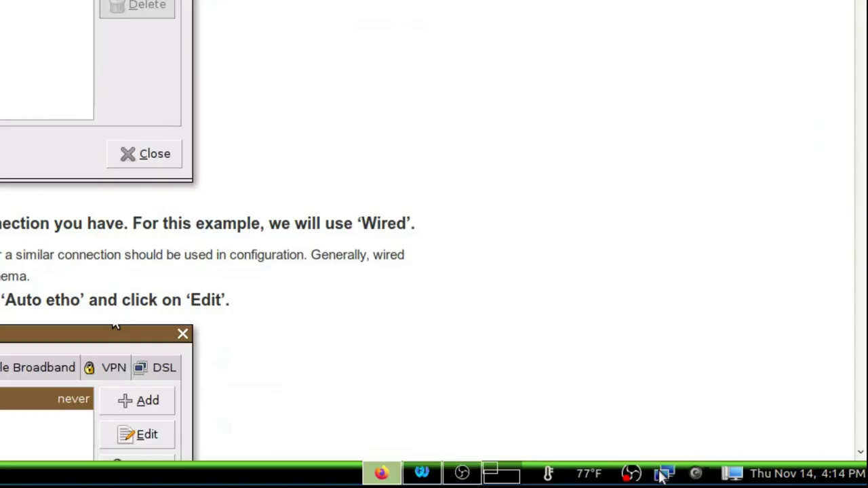
right_click(720, 482)
Copy the OpenDNS nameservers 208.67.222.222 and 208.67.220.220 from the setup guide.
left_click(677, 449)
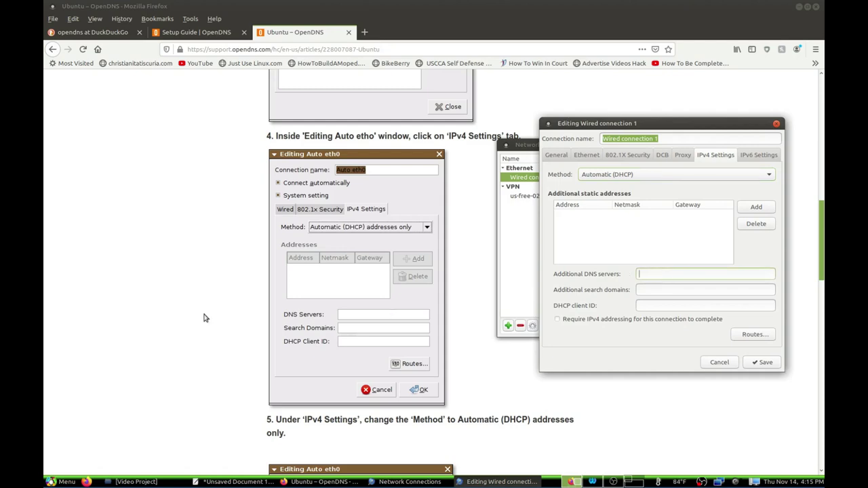
scroll(206, 318, "down", 3)
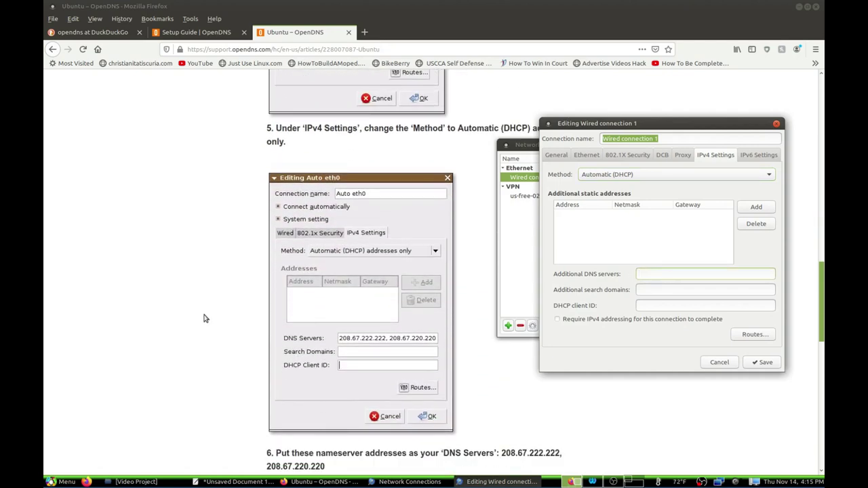
scroll(206, 317, "down", 1)
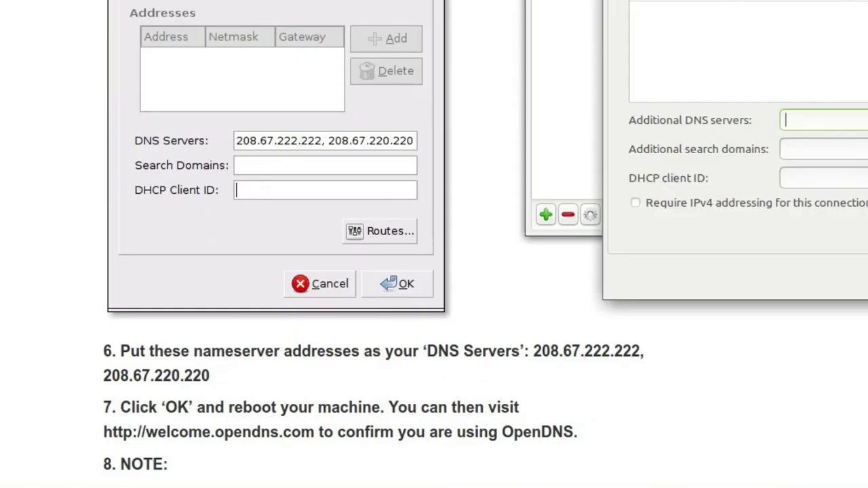
left_click_drag(535, 349, 637, 350)
left_click(640, 350)
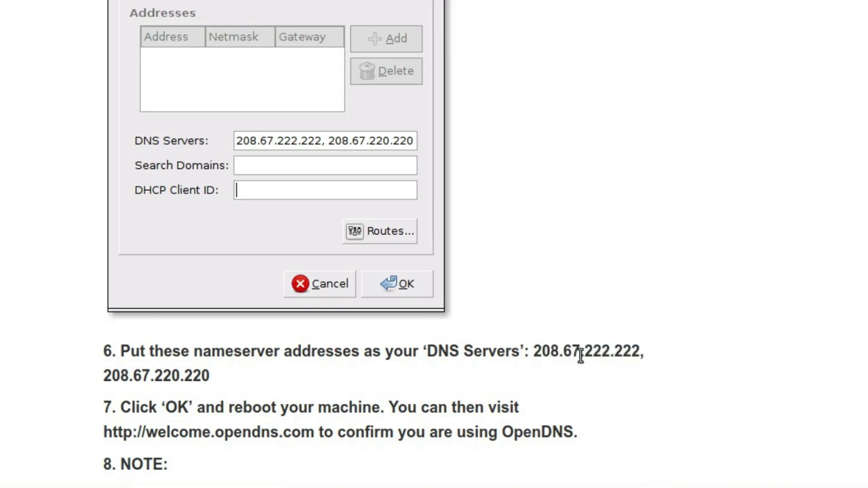
left_click_drag(536, 351, 526, 387)
right_click(558, 358)
left_click(558, 359)
Paste them into Wired connection 1's IPv4 Additional DNS servers and save.
left_click(859, 235)
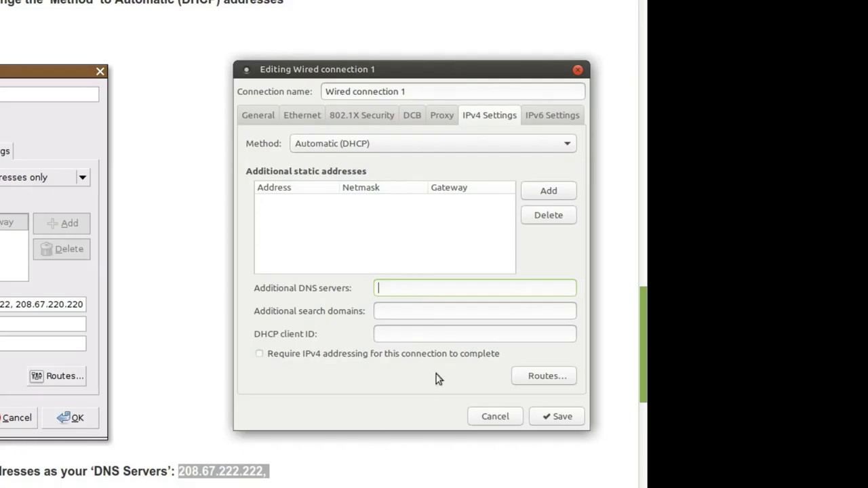
right_click(396, 289)
left_click(424, 332)
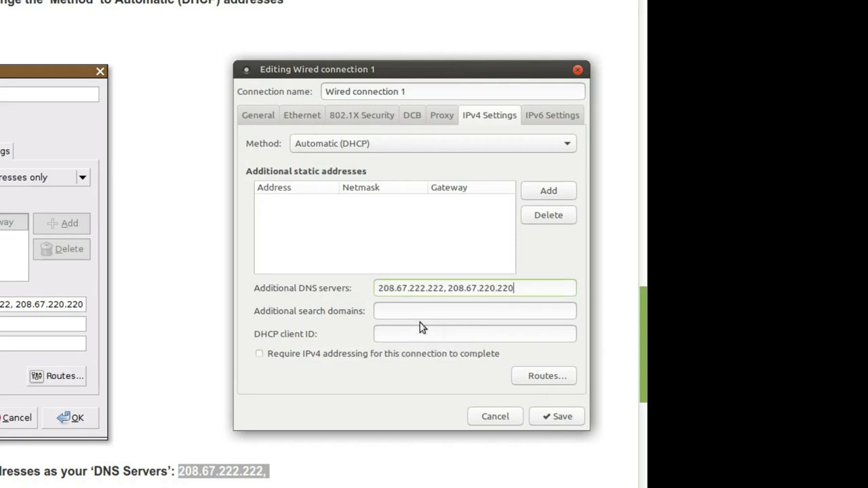
left_click(447, 312)
scroll(45, 417, "down", 3)
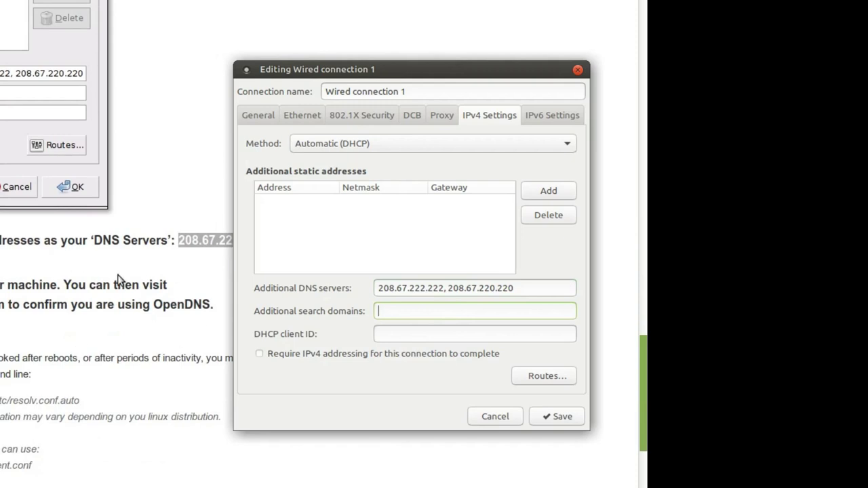
scroll(68, 318, "up", 5)
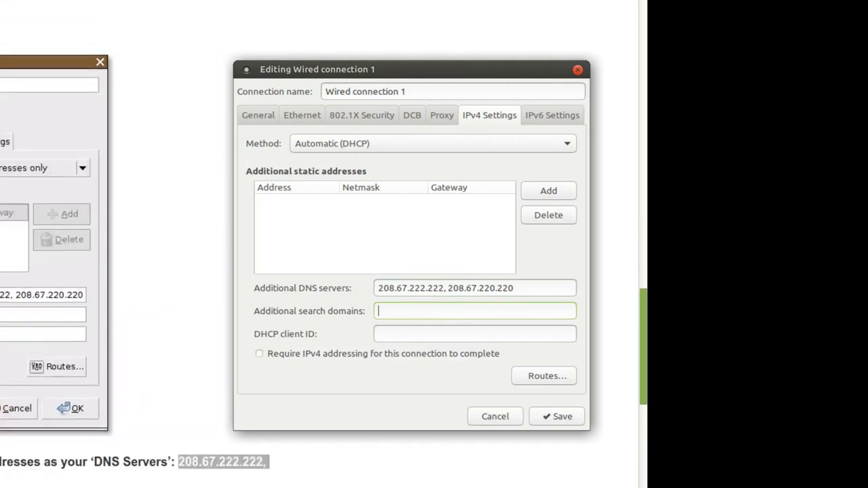
left_click(554, 417)
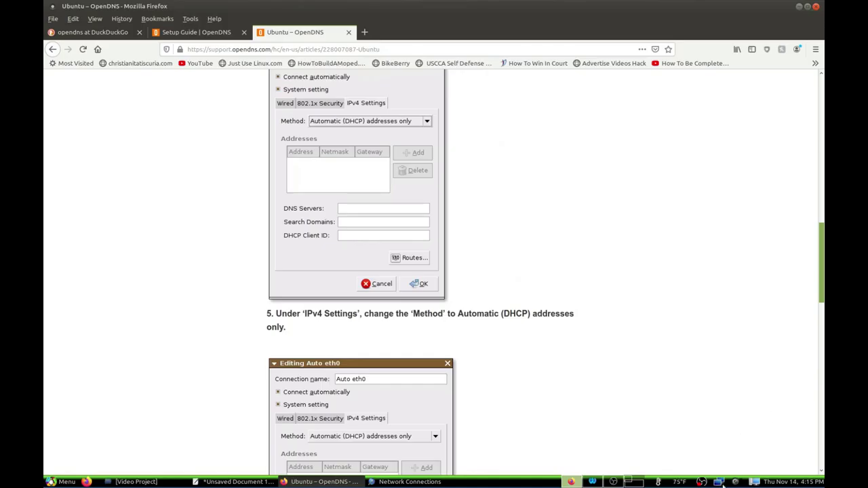
Paste the OpenDNS addresses into the ProtonVPN connection's IPv4 Additional DNS servers and save.
left_click(722, 484)
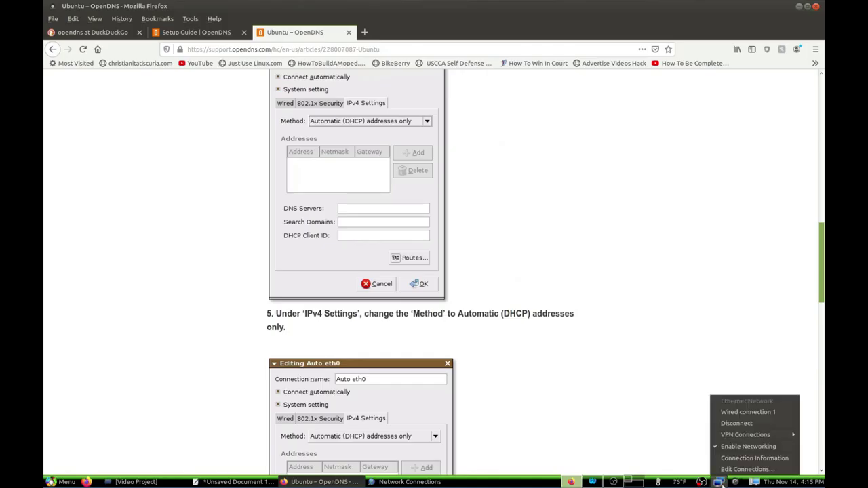
left_click(729, 469)
double_click(556, 195)
left_click(393, 162)
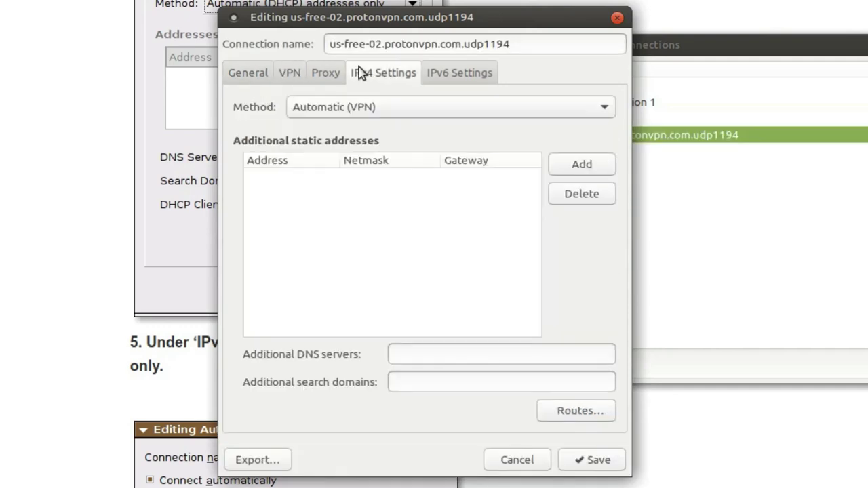
right_click(440, 354)
left_click(466, 404)
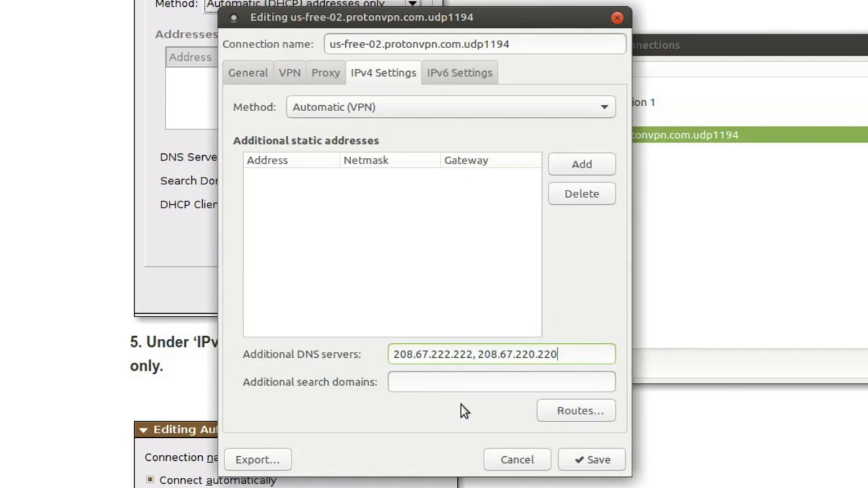
left_click(610, 460)
Turn Enable Networking off and back on so Wired connection 1 reconnects.
left_click(659, 476)
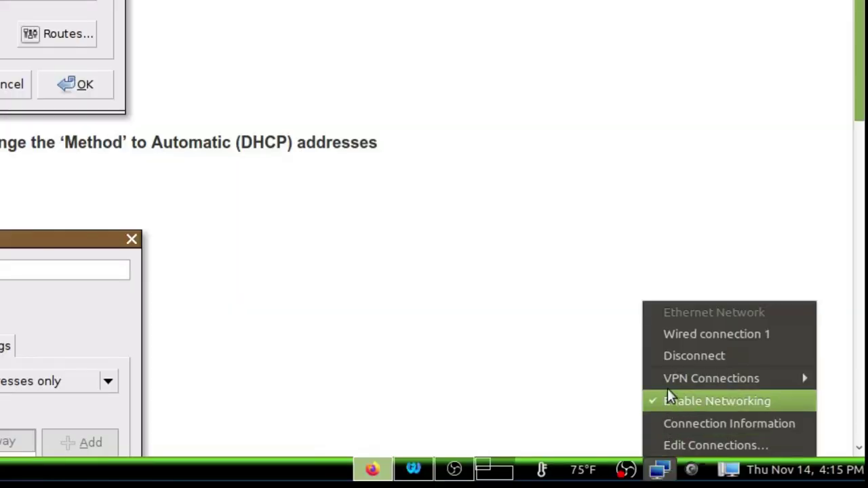
mouse_move(666, 372)
left_click(676, 401)
left_click(661, 469)
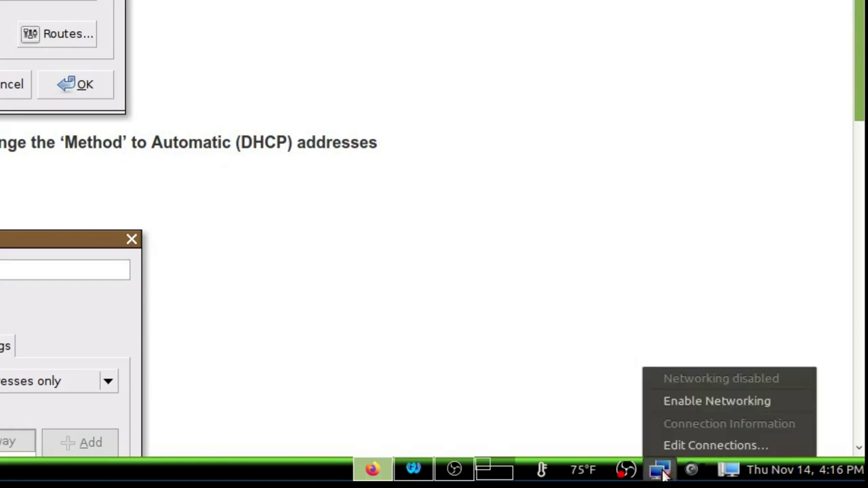
left_click(668, 402)
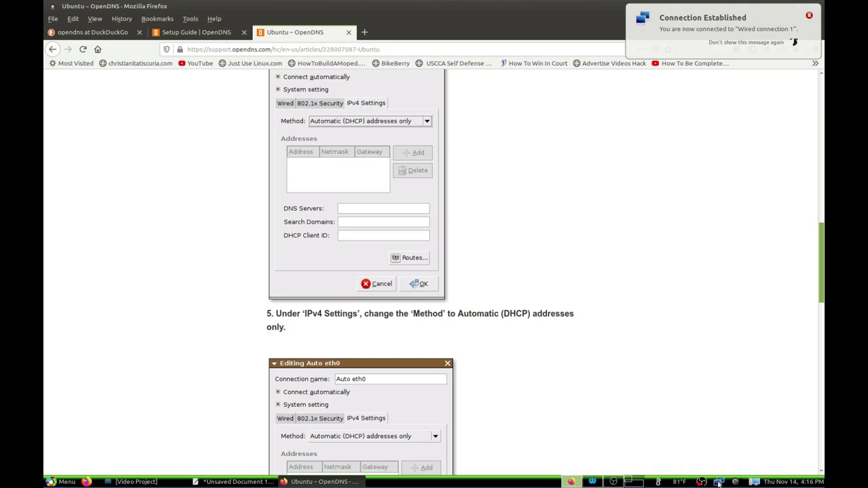
left_click(718, 482)
Open Connection Information to confirm 208.67.222.222 and 208.67.220.220 as secondary and tertiary DNS.
left_click(723, 458)
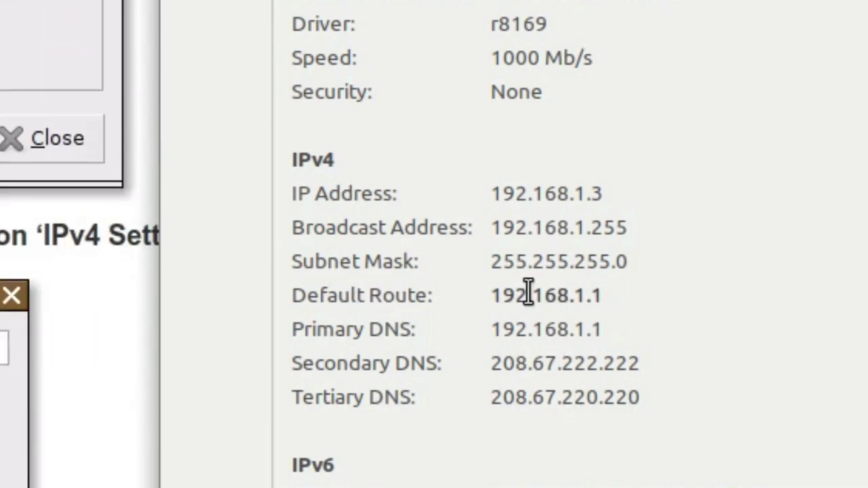
left_click(661, 303)
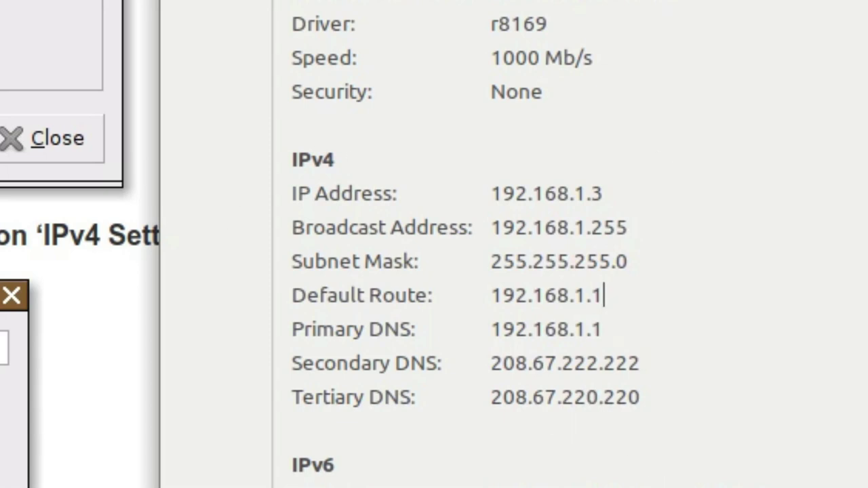
scroll(80, 244, "down", 3)
scroll(80, 244, "up", 9)
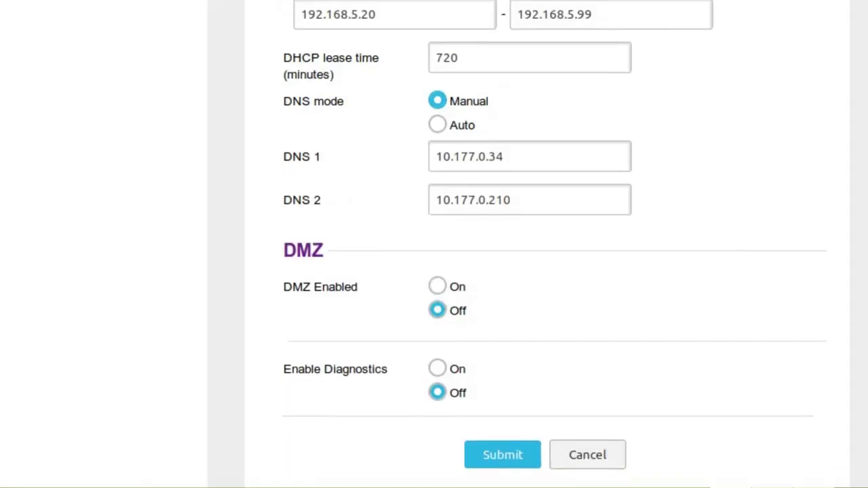
Switch the router's DNS mode to Manual and replace DNS 1 with 208.67.222.222.
scroll(441, 85, "down", 1)
left_click(438, 83)
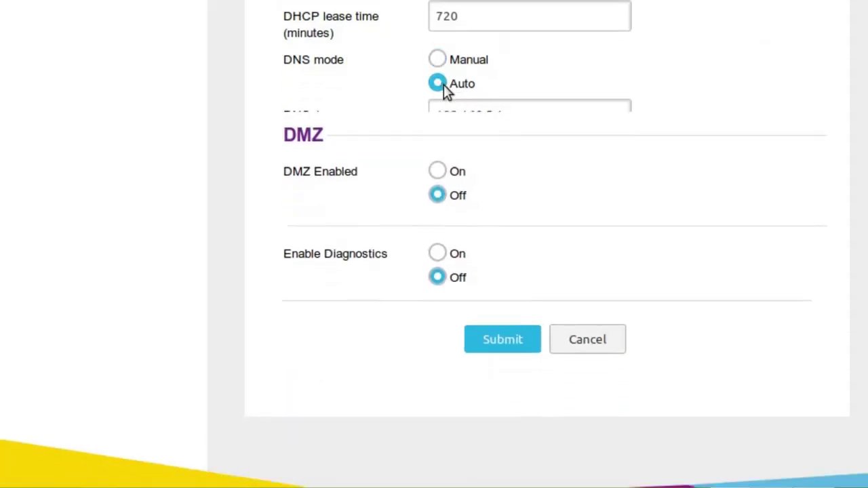
left_click(438, 61)
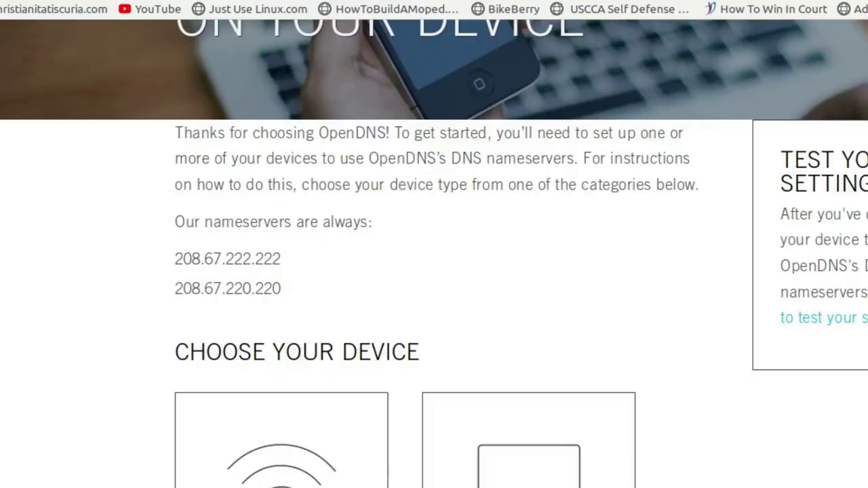
double_click(230, 259)
right_click(230, 258)
left_click(248, 271)
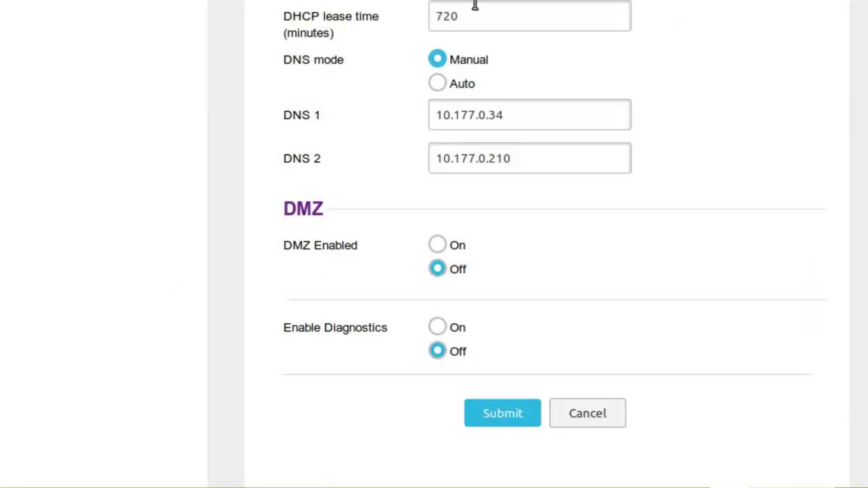
left_click(470, 115)
triple_click(469, 115)
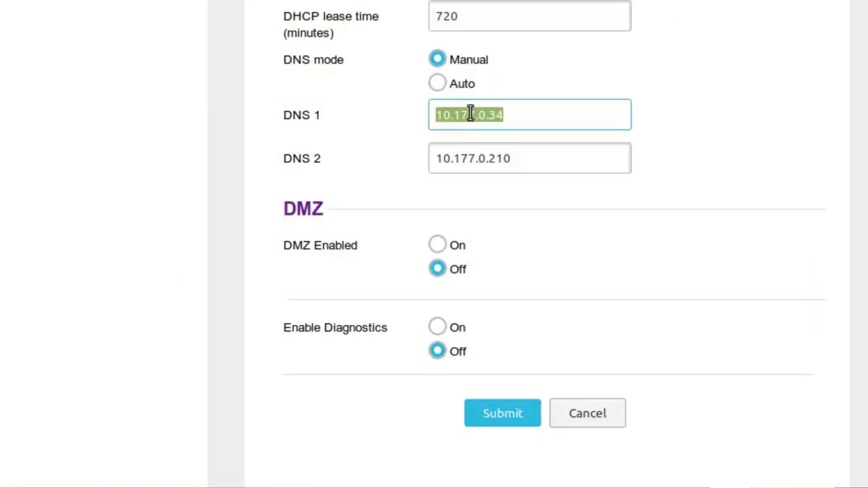
right_click(470, 114)
left_click(506, 194)
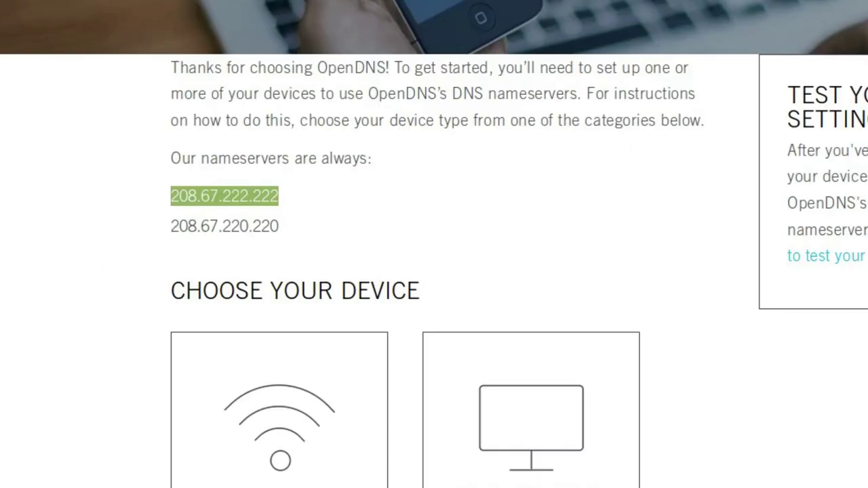
Replace the router's DNS 2 value 10.177.0.210 with 208.67.220.220.
double_click(215, 225)
right_click(215, 221)
left_click(253, 233)
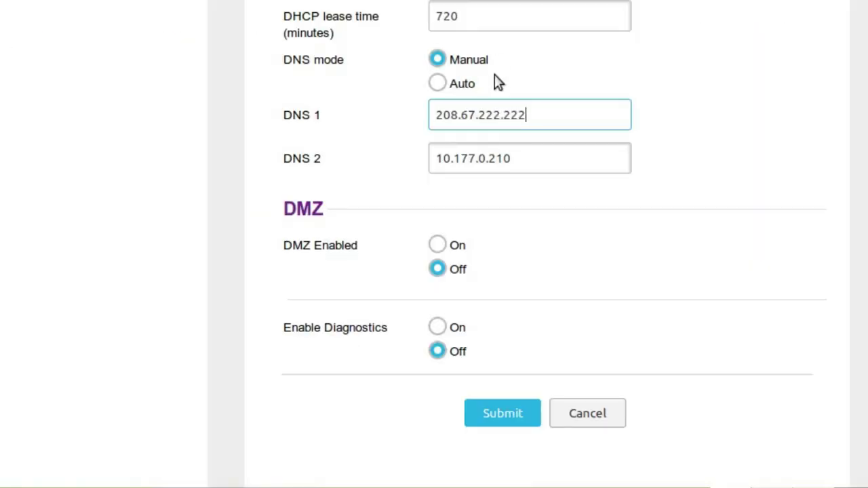
left_click(479, 158)
triple_click(478, 158)
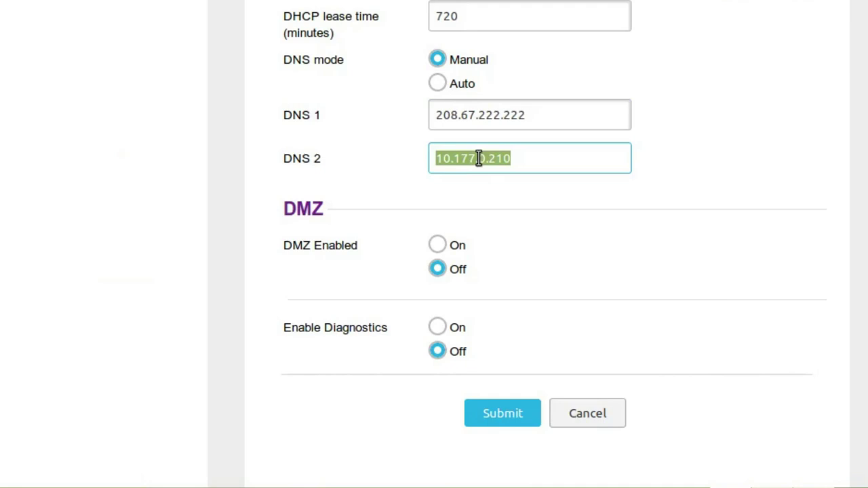
right_click(478, 158)
left_click(526, 242)
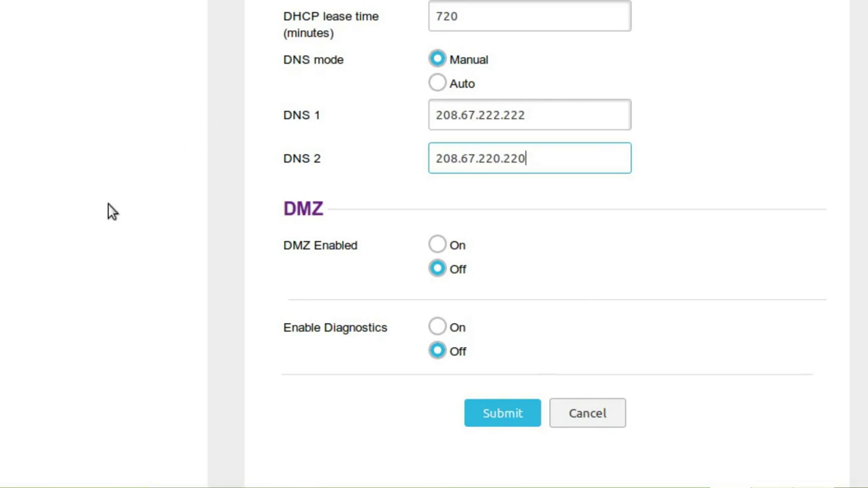
scroll(41, 158, "up", 5)
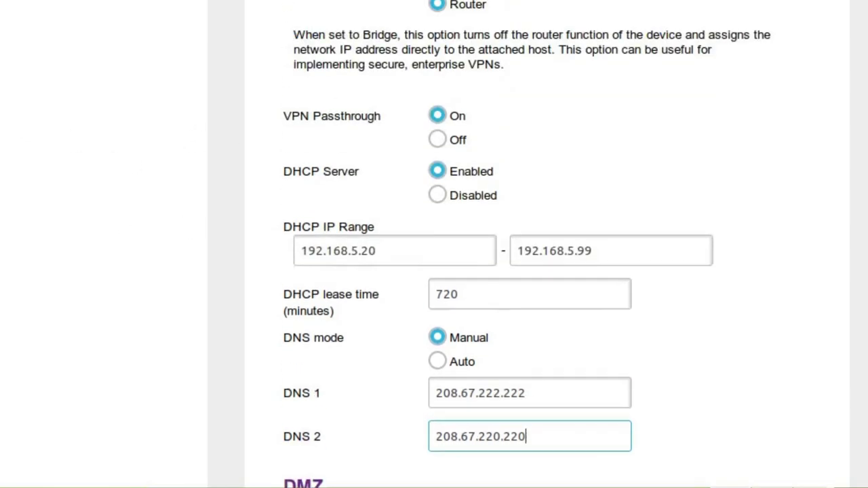
scroll(434, 244, "down", 7)
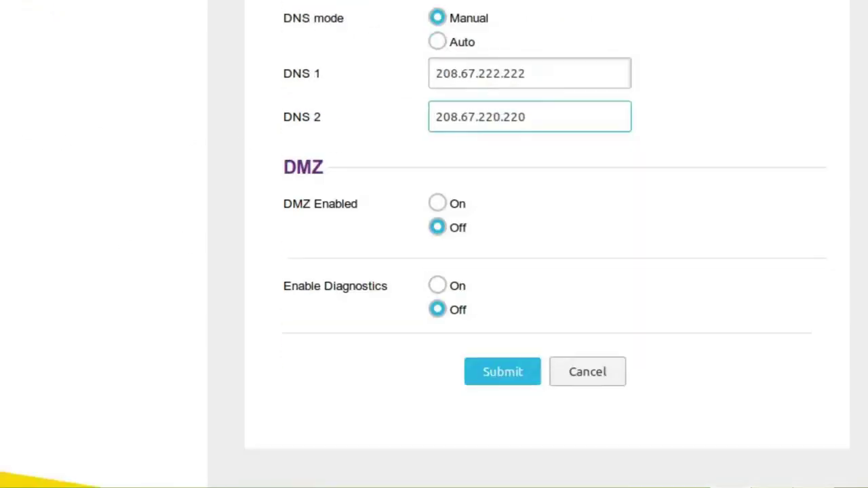
scroll(434, 244, "down", 2)
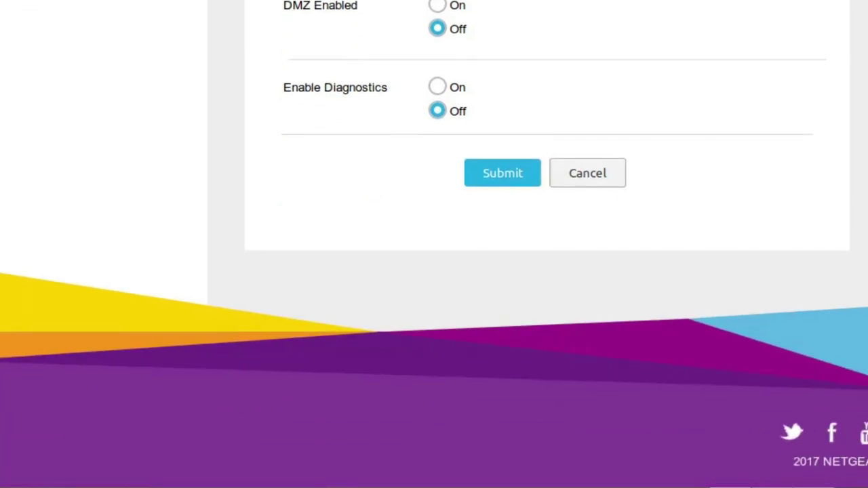